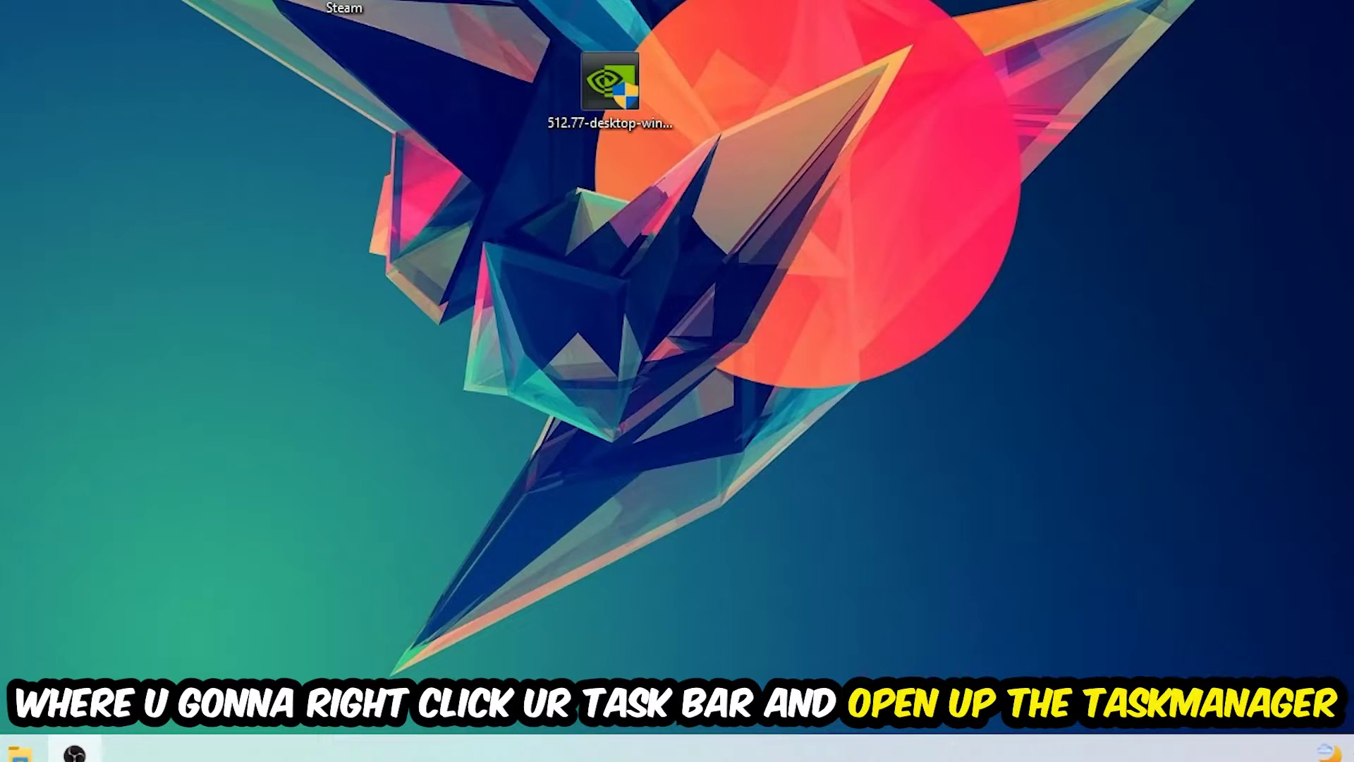
In Task Manager, sort processes by CPU then GPU usage, check OBS Studio, and close it
right_click(541, 745)
left_click(609, 669)
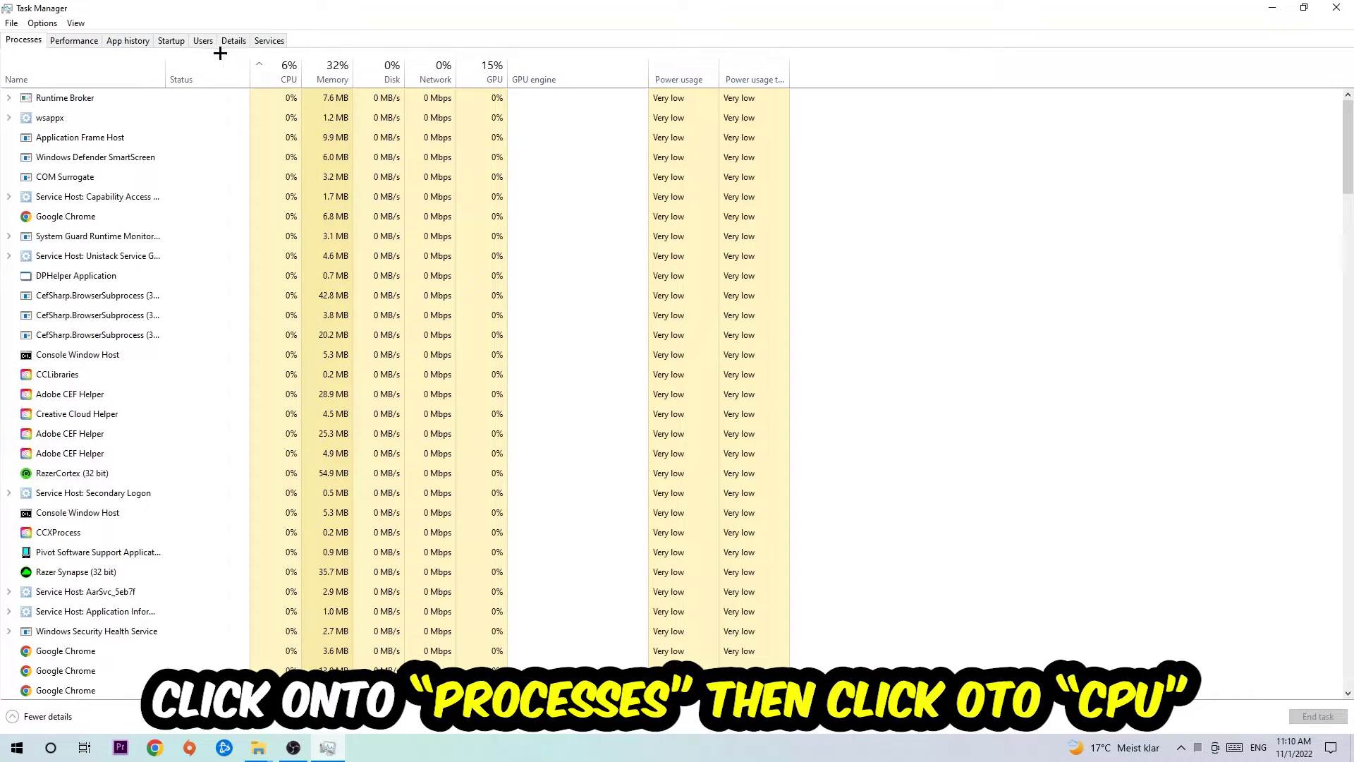
left_click(296, 69)
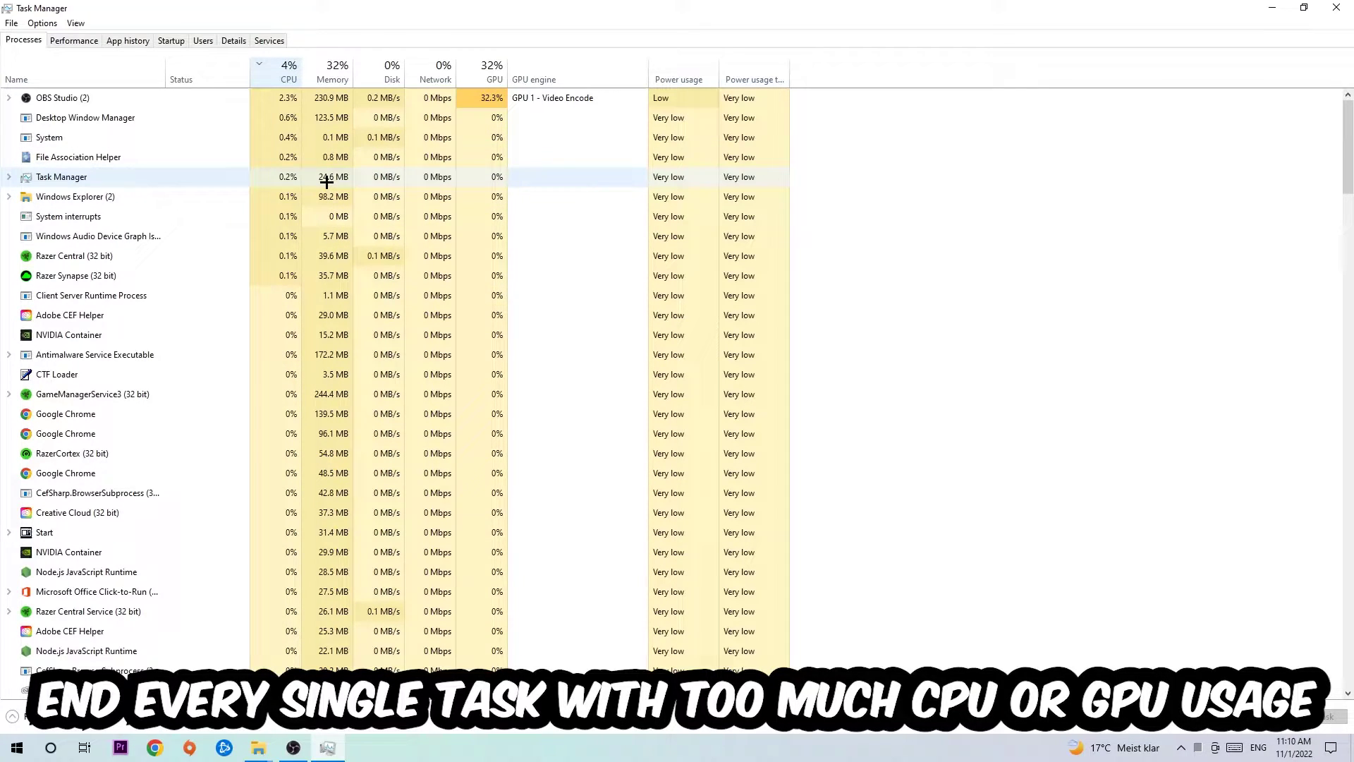
left_click(481, 72)
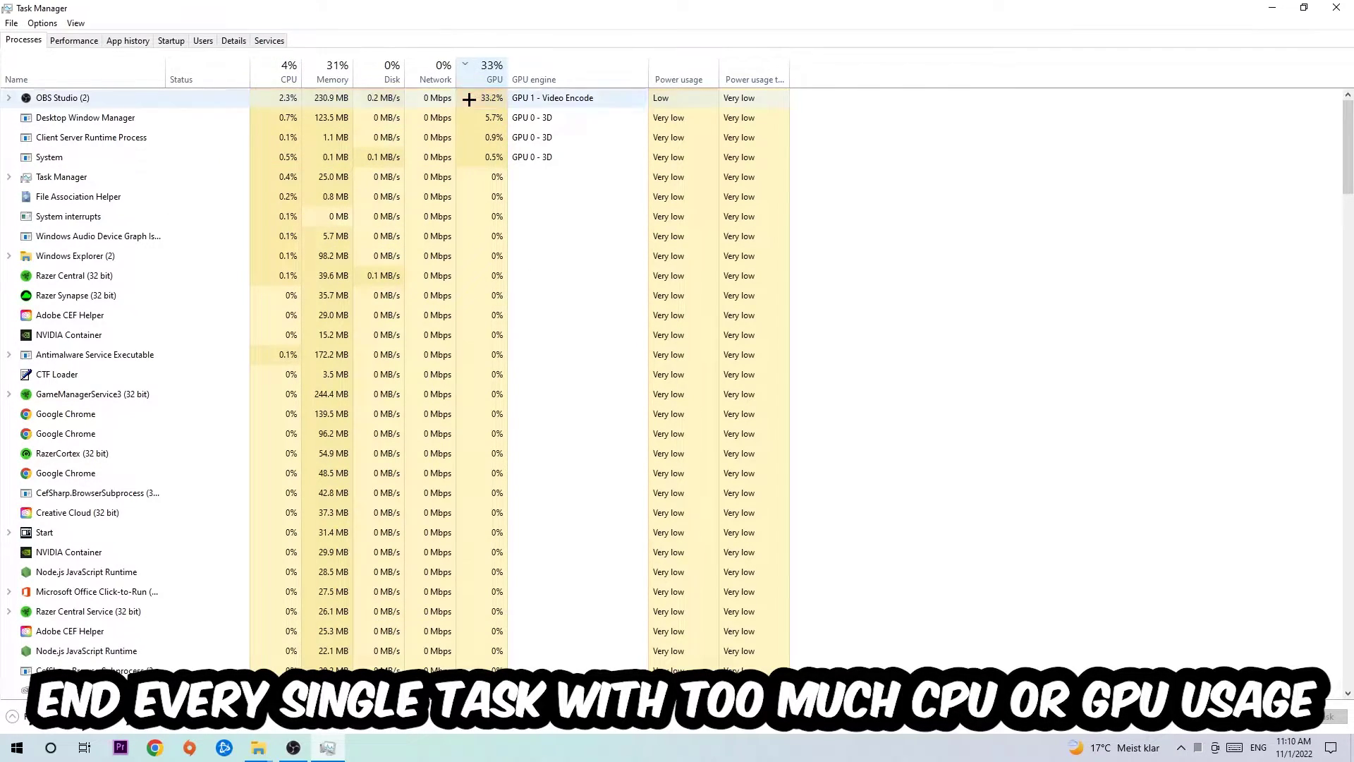
right_click(471, 98)
left_click(512, 11)
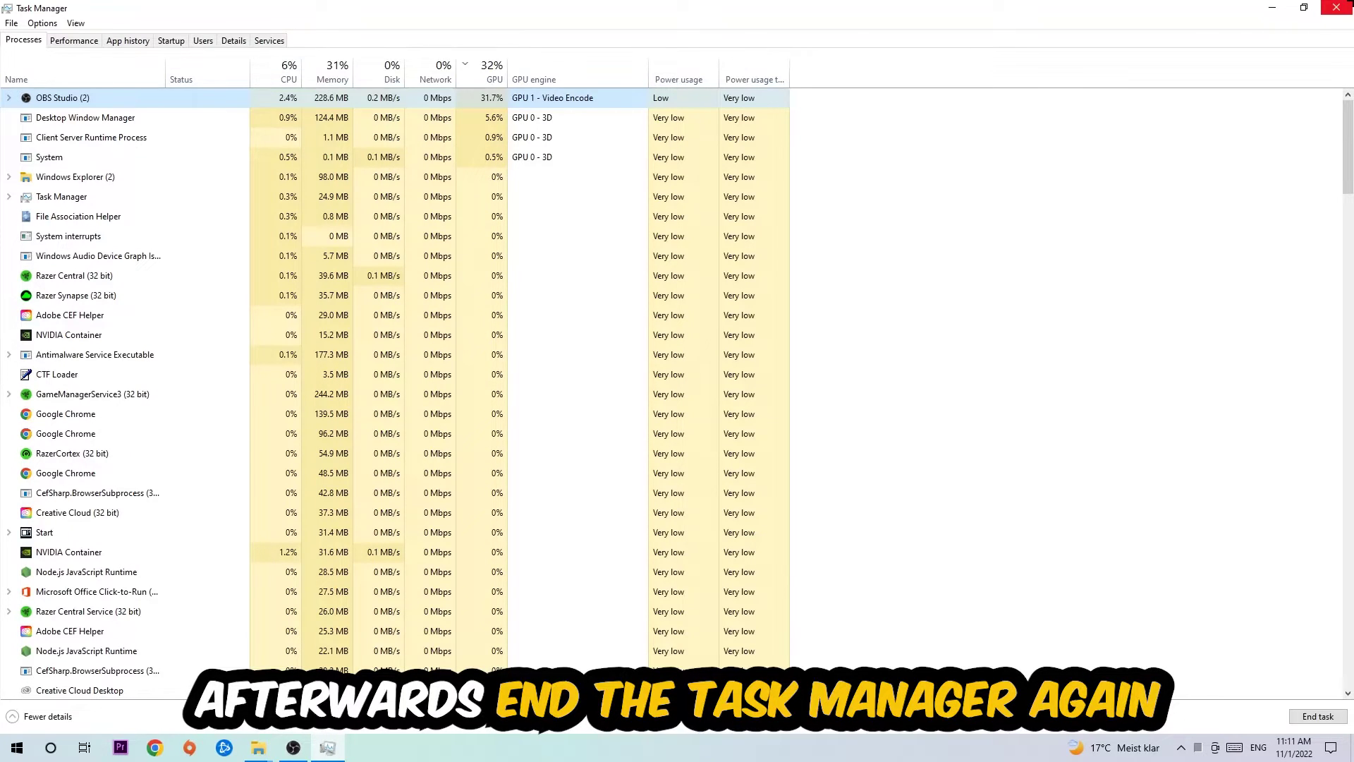
left_click(1336, 7)
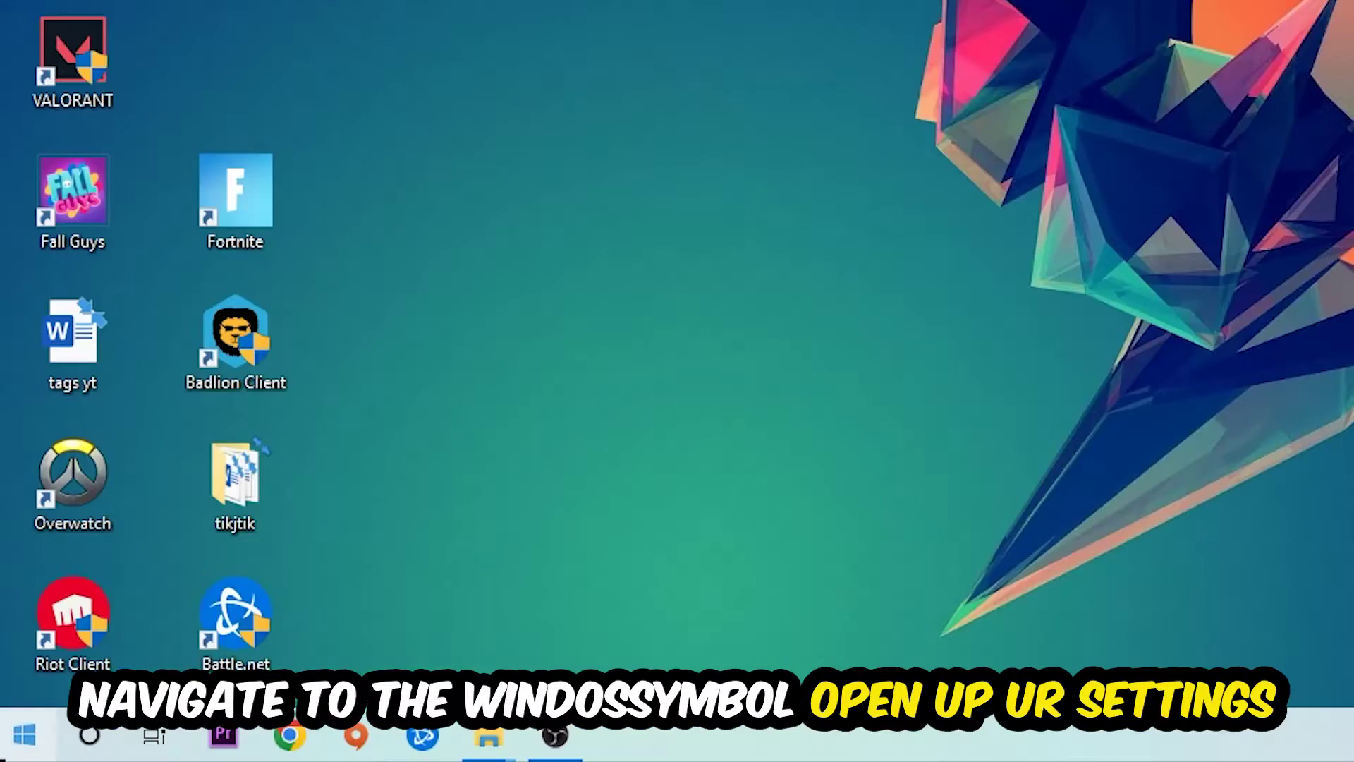
Go to Windows Settings' Gaming section, on the Xbox Game Bar page
left_click(17, 749)
left_click(95, 611)
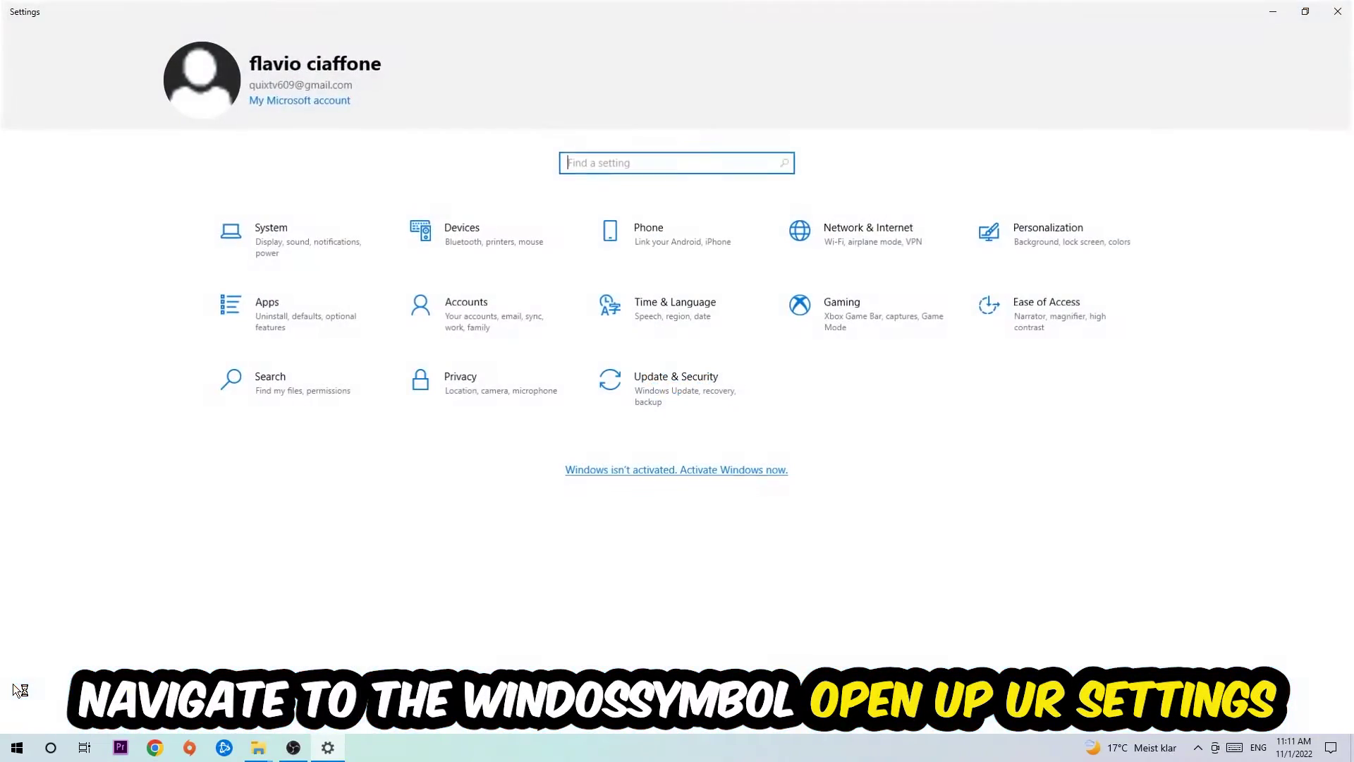
left_click(844, 308)
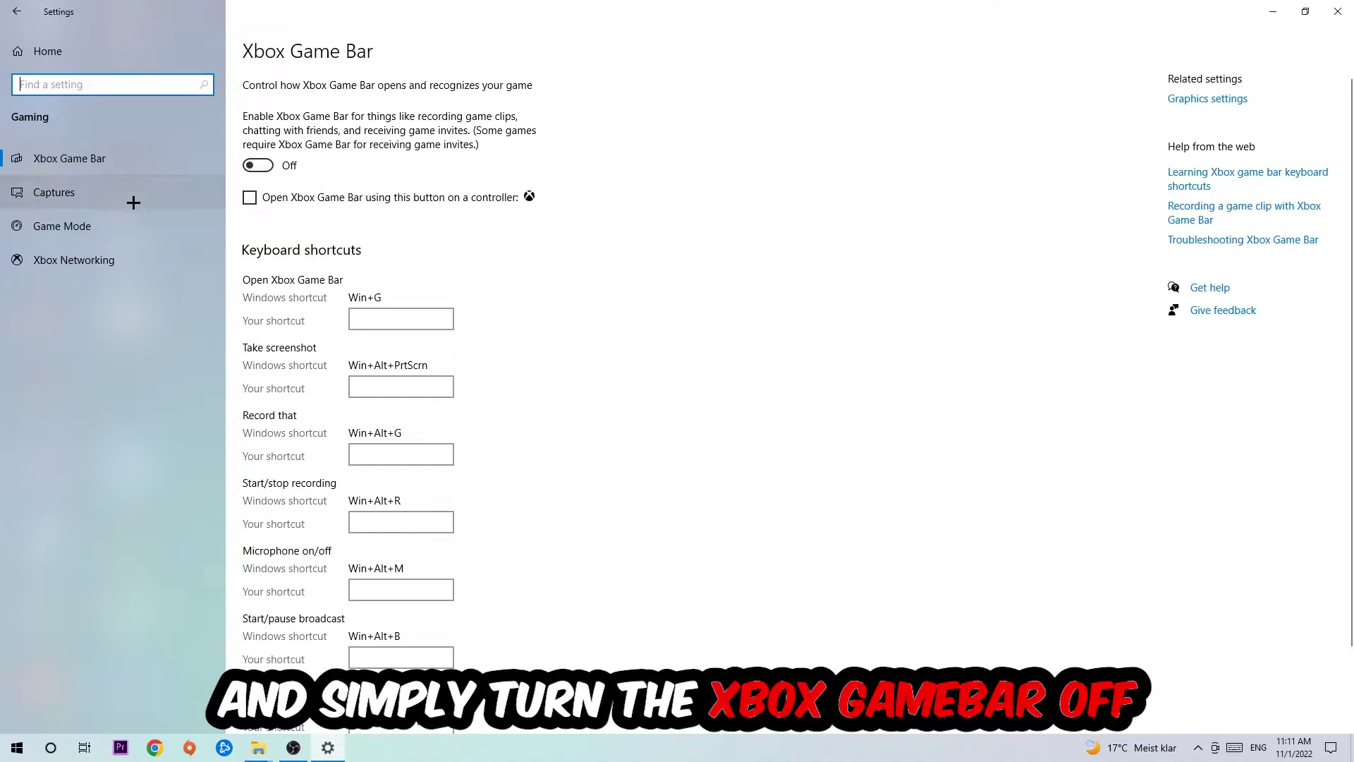
Check the Captures page for background recording Off, then the Game Mode page for Game Mode On
left_click(54, 192)
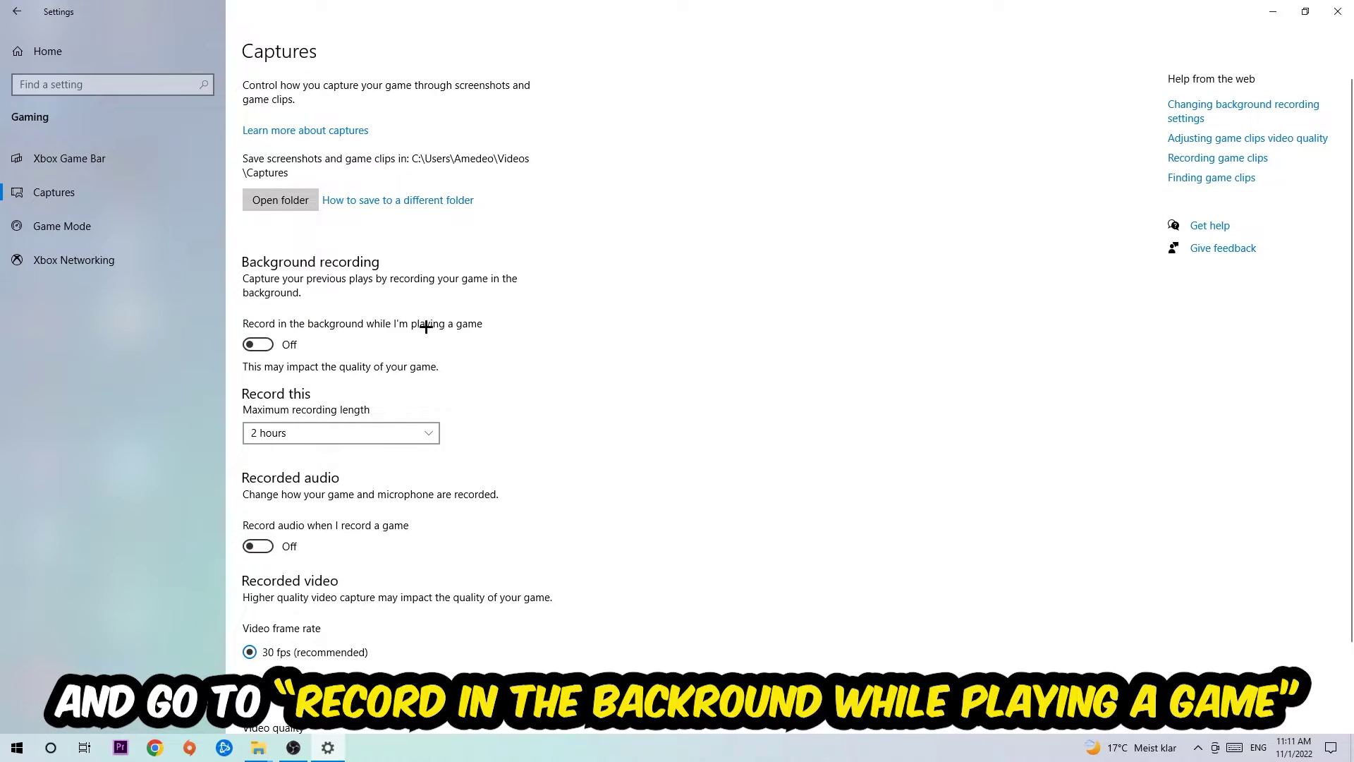
left_click(62, 225)
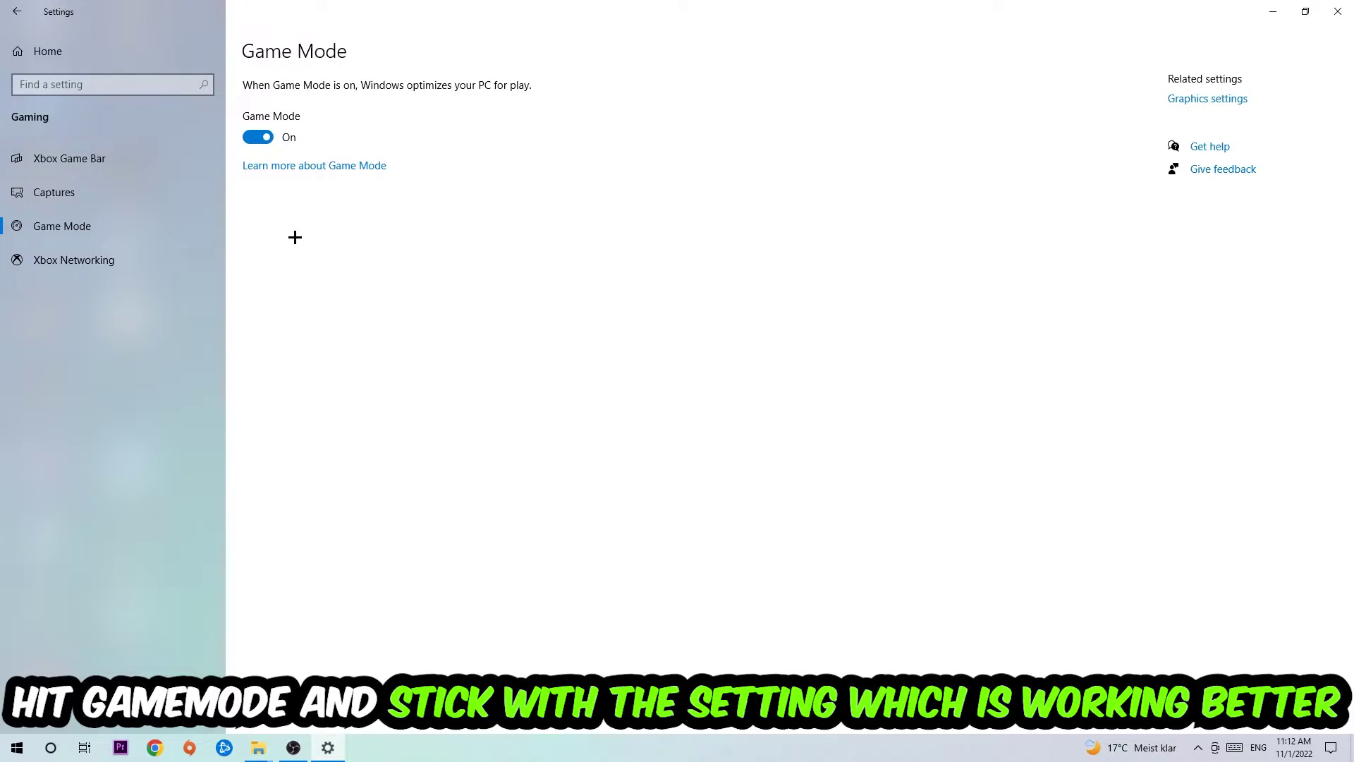
Go from Settings Home to Update & Security and confirm the PC is up to date
left_click(16, 10)
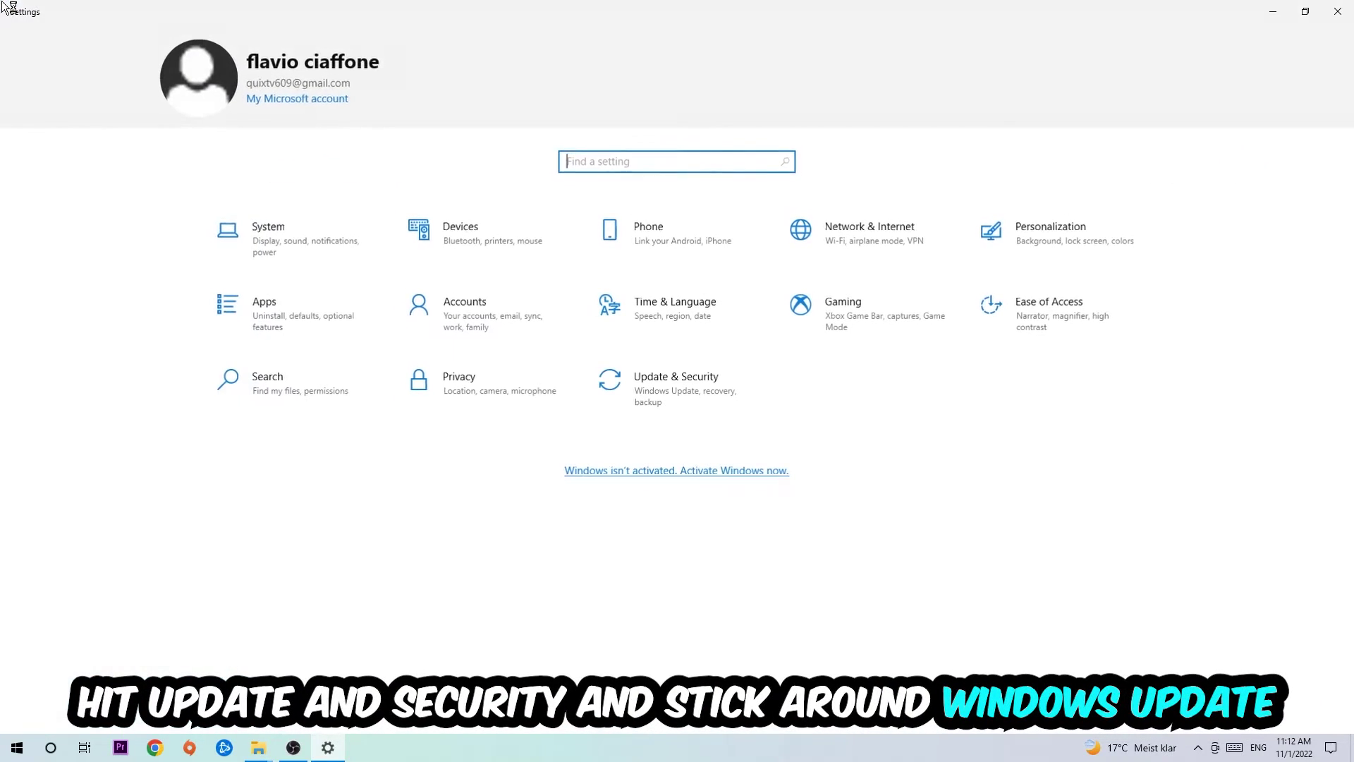
left_click(661, 386)
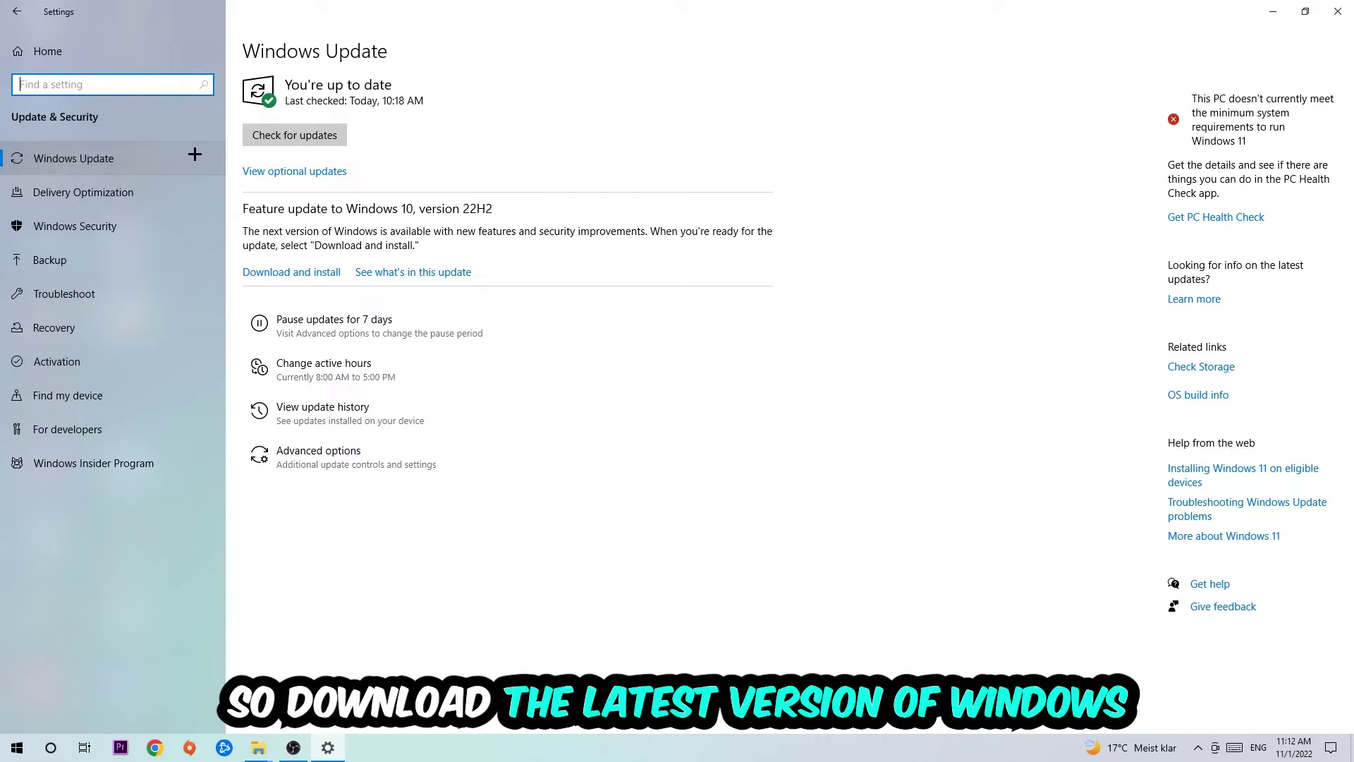
Close Settings and move the NVIDIA driver installer icon lower on the desktop
left_click(1338, 11)
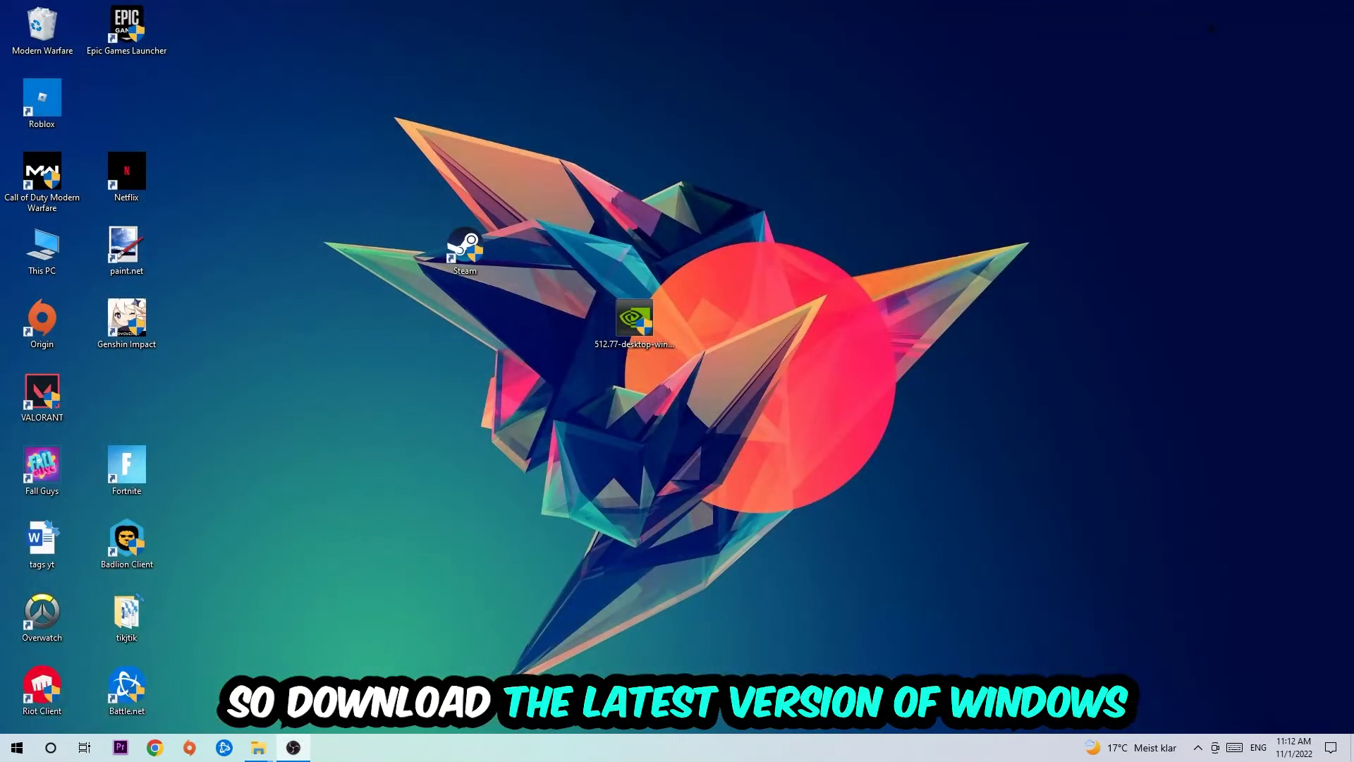
left_click_drag(634, 317, 635, 391)
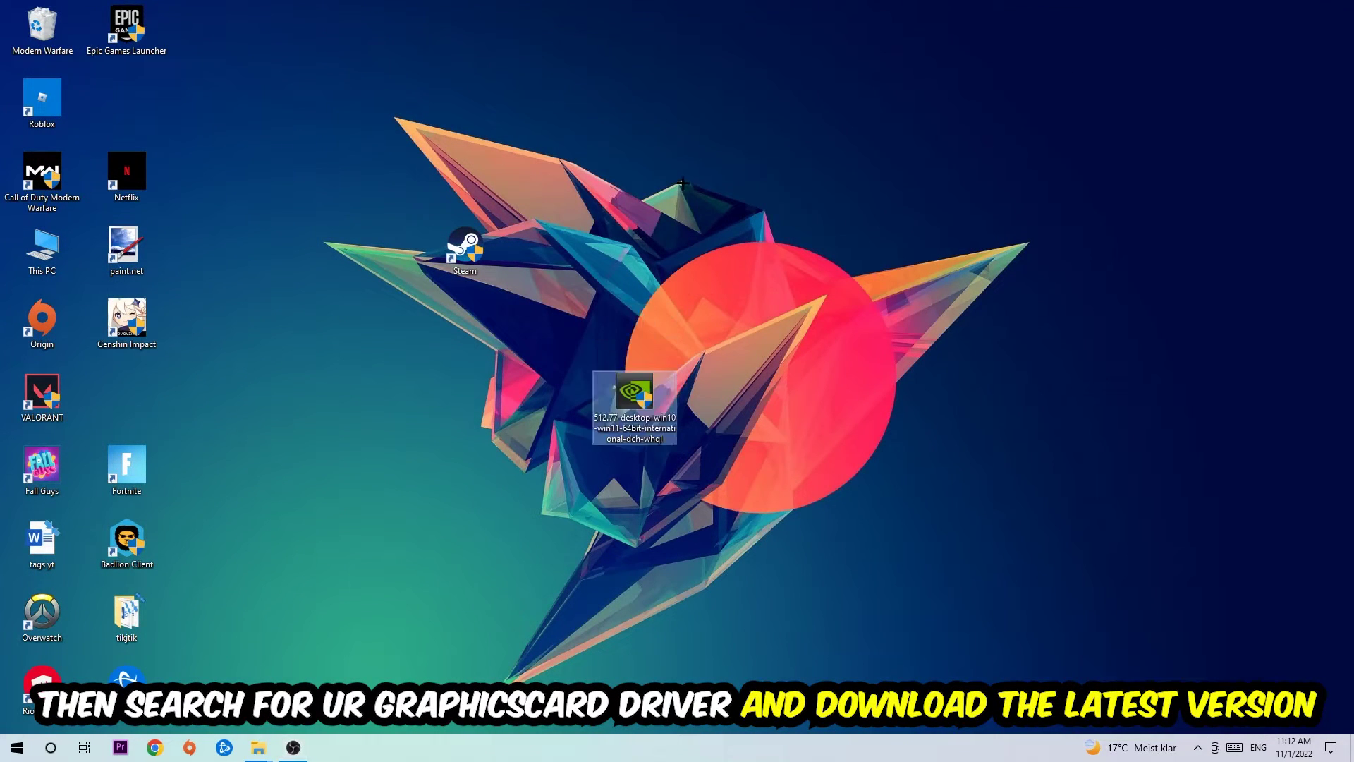